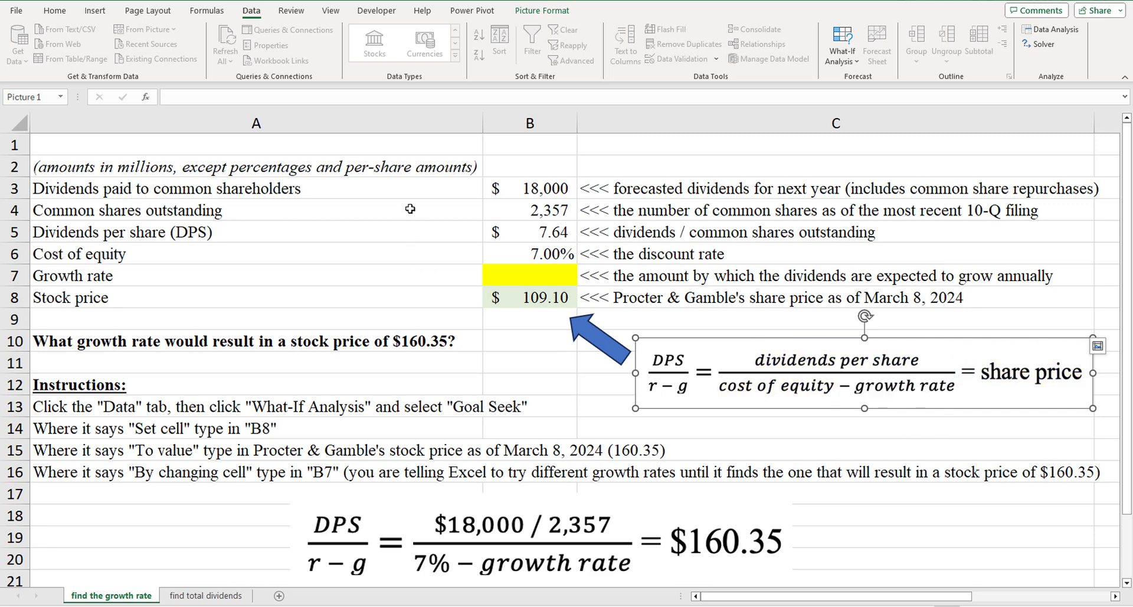
Examine the dividends, shares outstanding, dividends per share, cost of equity and growth rate cells, plus the worked share price equation.
{"action": "left_click", "coordinate": [432, 190]}
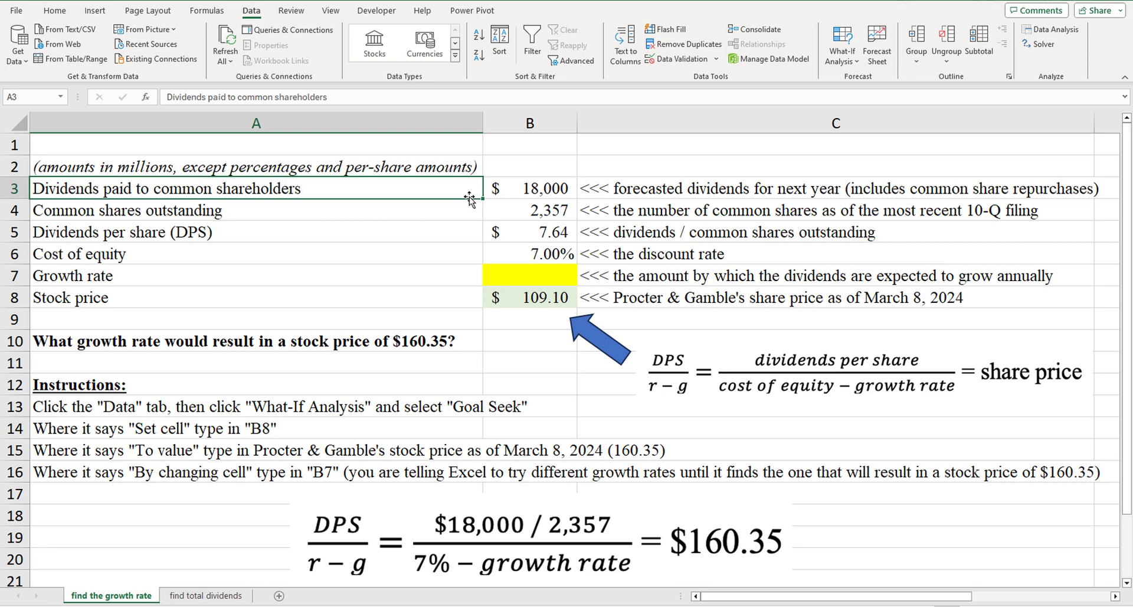
{"action": "left_click", "coordinate": [521, 195]}
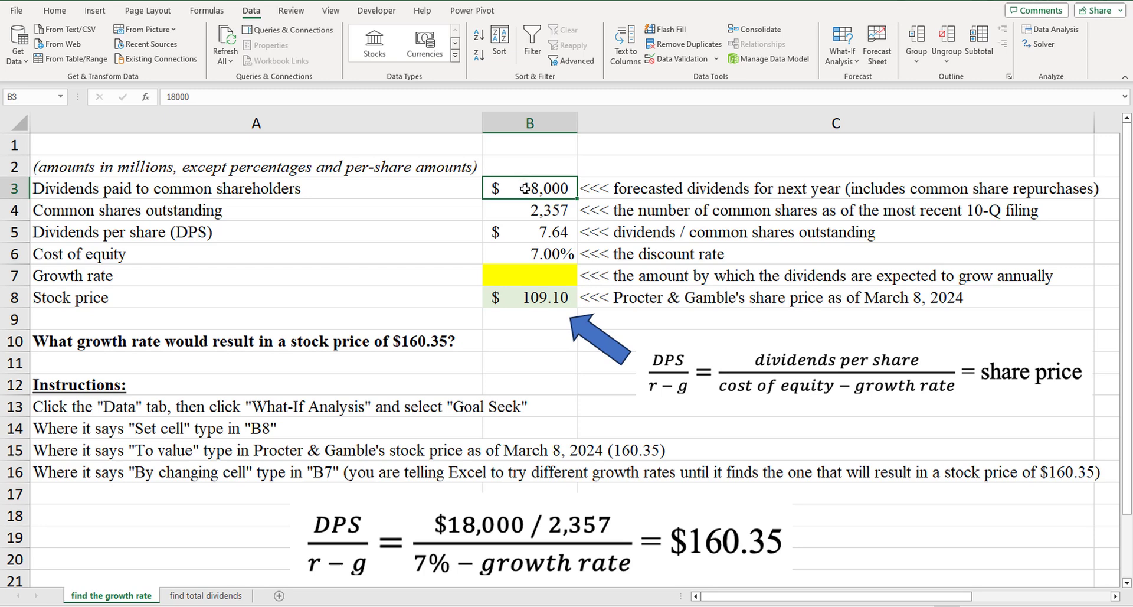
{"action": "left_click", "coordinate": [529, 209]}
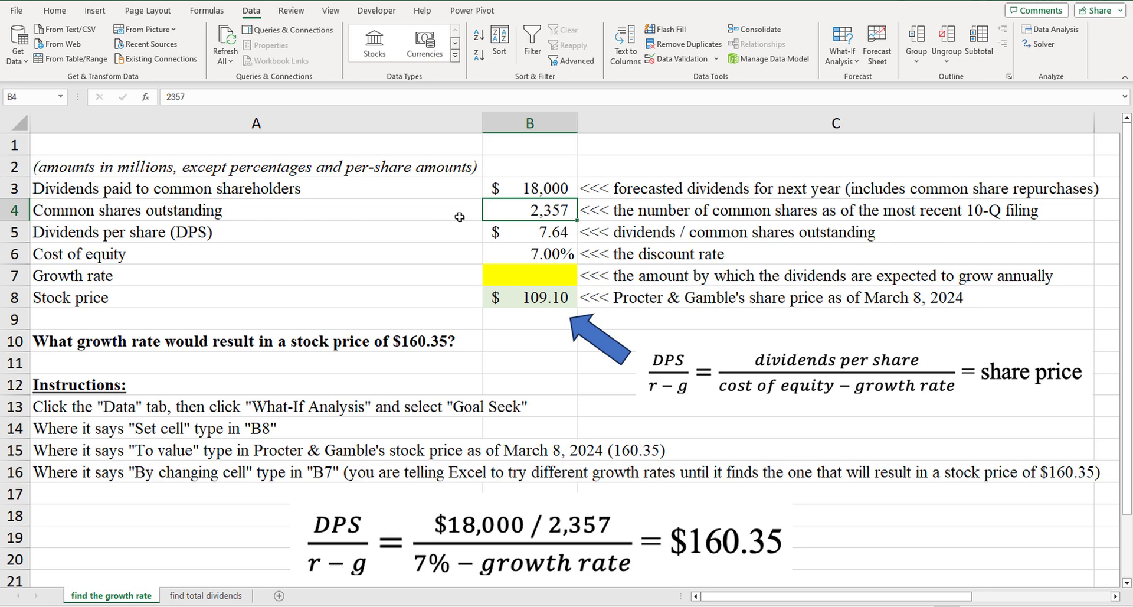
{"action": "left_click", "coordinate": [531, 234]}
{"action": "left_click", "coordinate": [531, 192]}
{"action": "left_click", "coordinate": [531, 209]}
{"action": "left_click", "coordinate": [538, 231]}
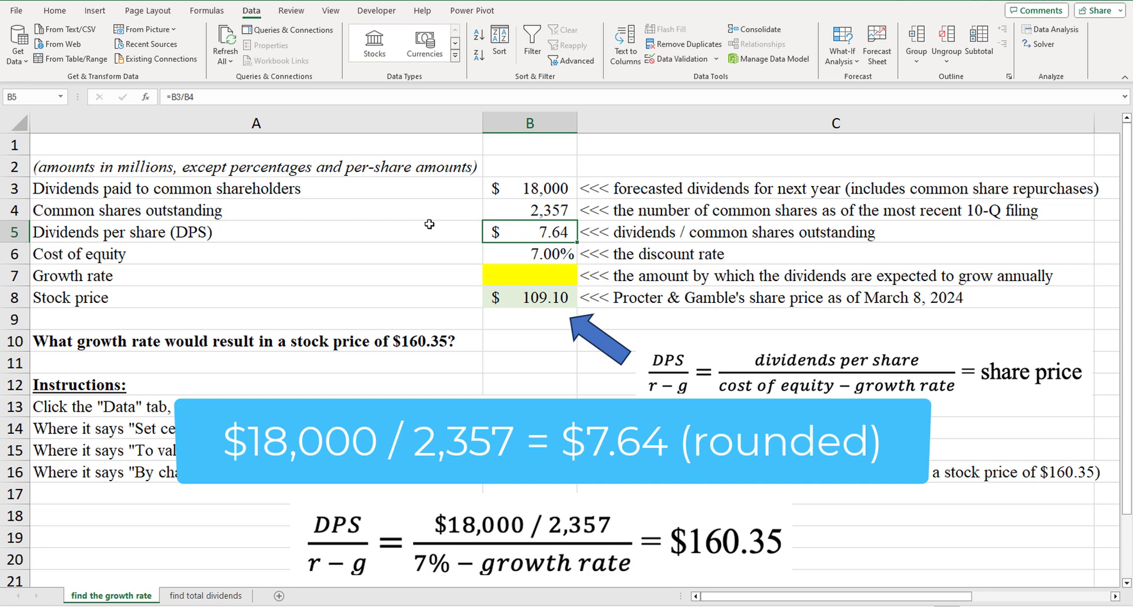
{"action": "left_click", "coordinate": [514, 252]}
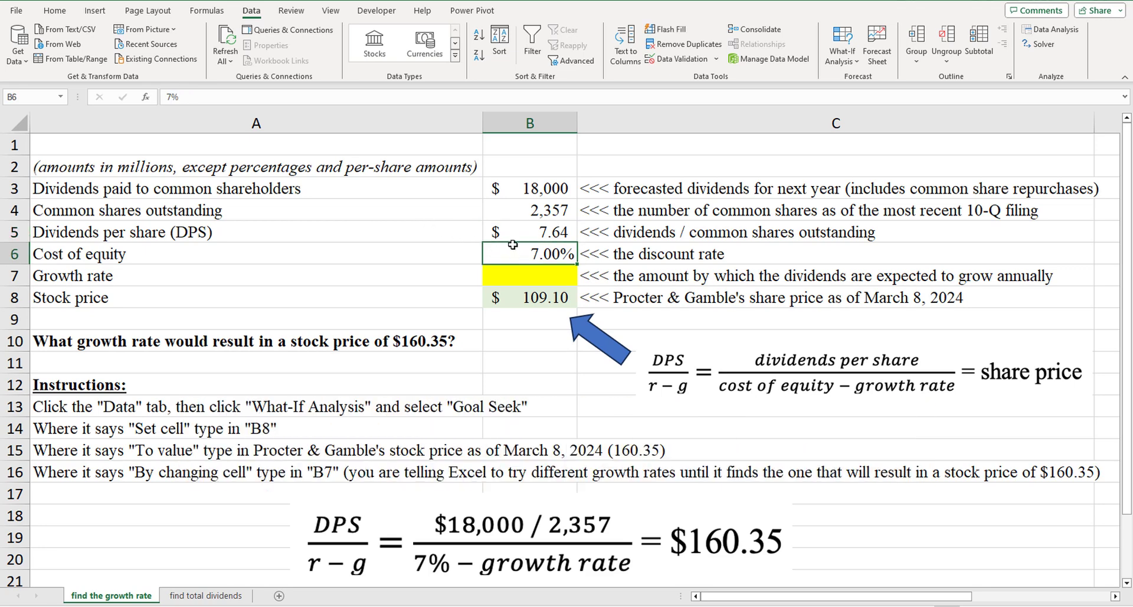
{"action": "left_click", "coordinate": [525, 273]}
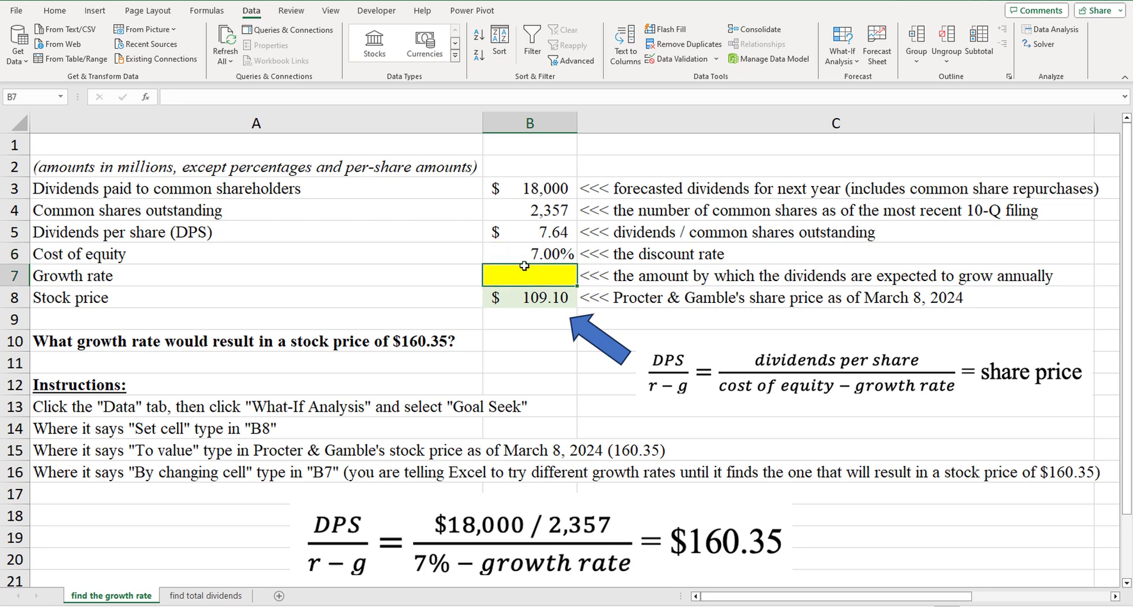
{"action": "left_click", "coordinate": [721, 525]}
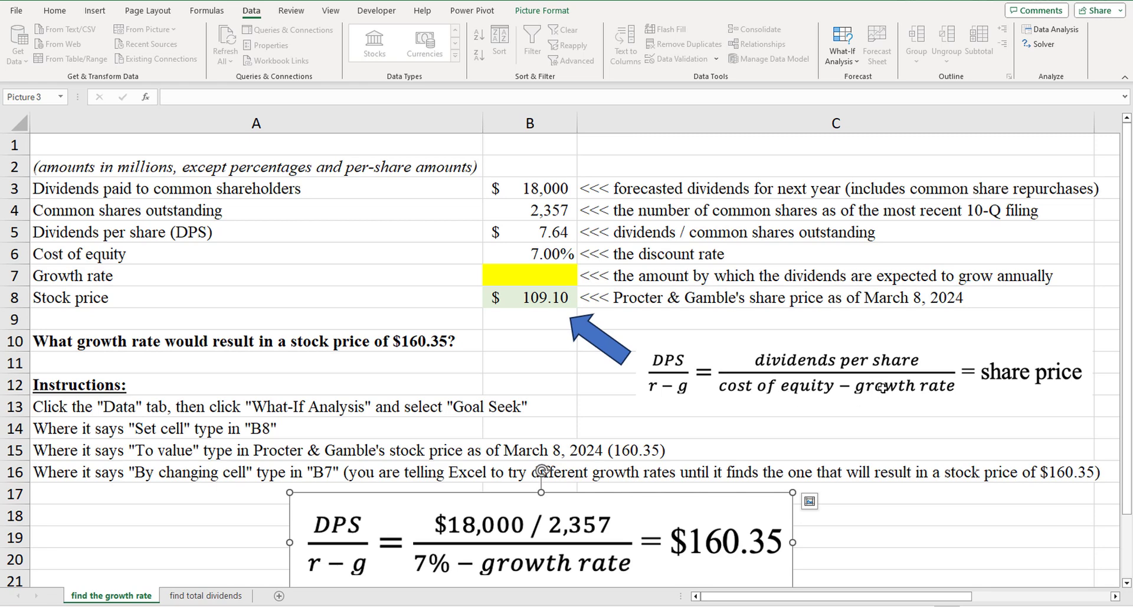
Run Goal Seek to set the stock price in B8 to 160.35 by changing the growth rate in B7, and keep the solution.
{"action": "left_click", "coordinate": [540, 272]}
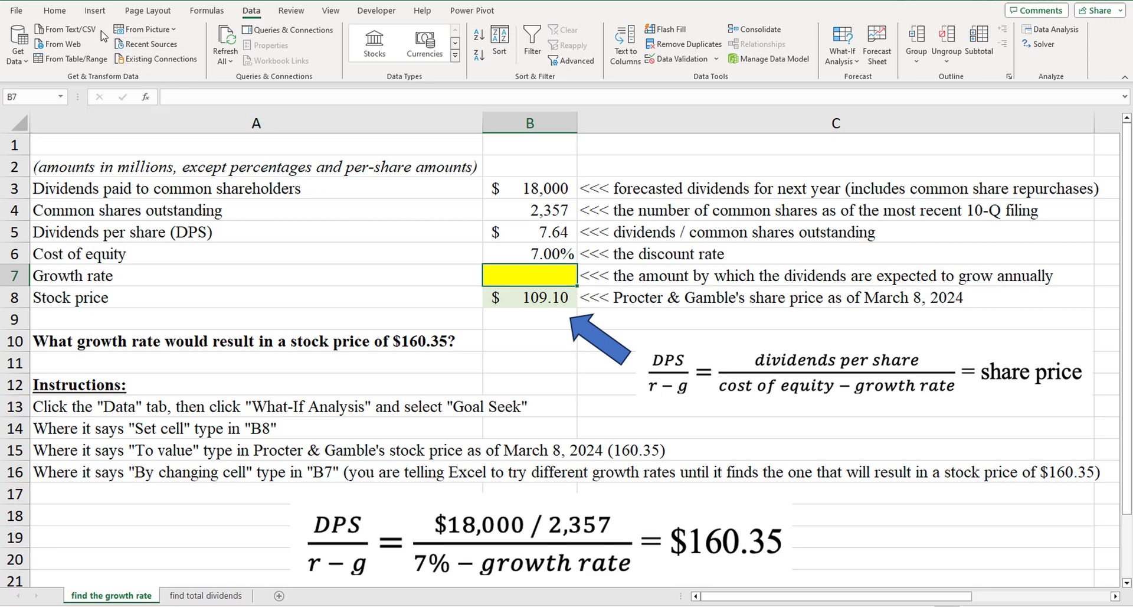
{"action": "left_click", "coordinate": [55, 12]}
{"action": "left_click", "coordinate": [252, 11]}
{"action": "left_click", "coordinate": [852, 61]}
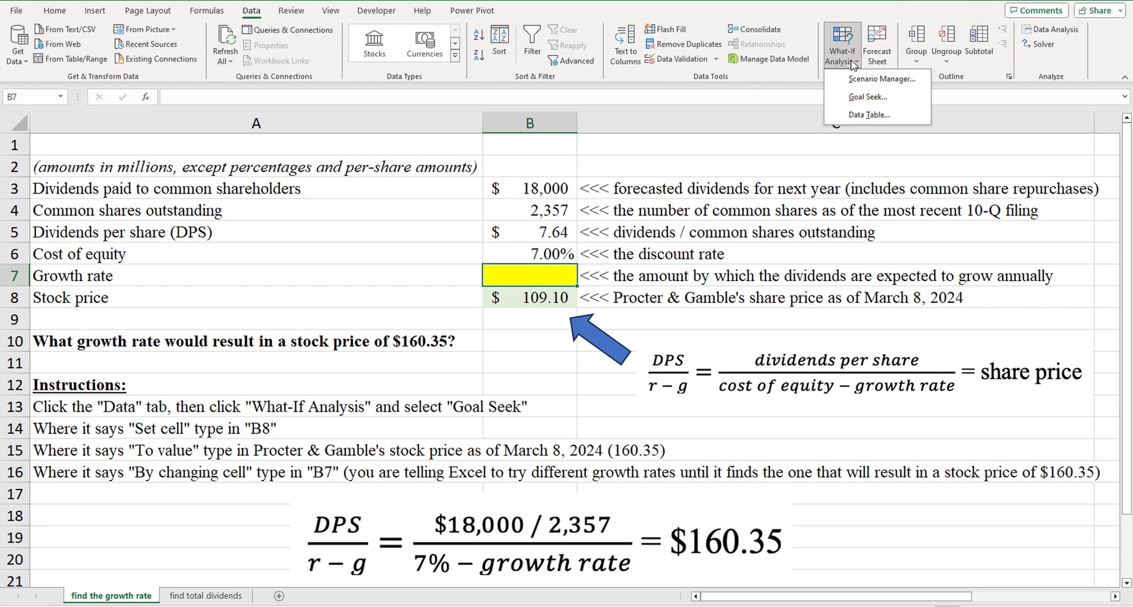
{"action": "left_click", "coordinate": [867, 96]}
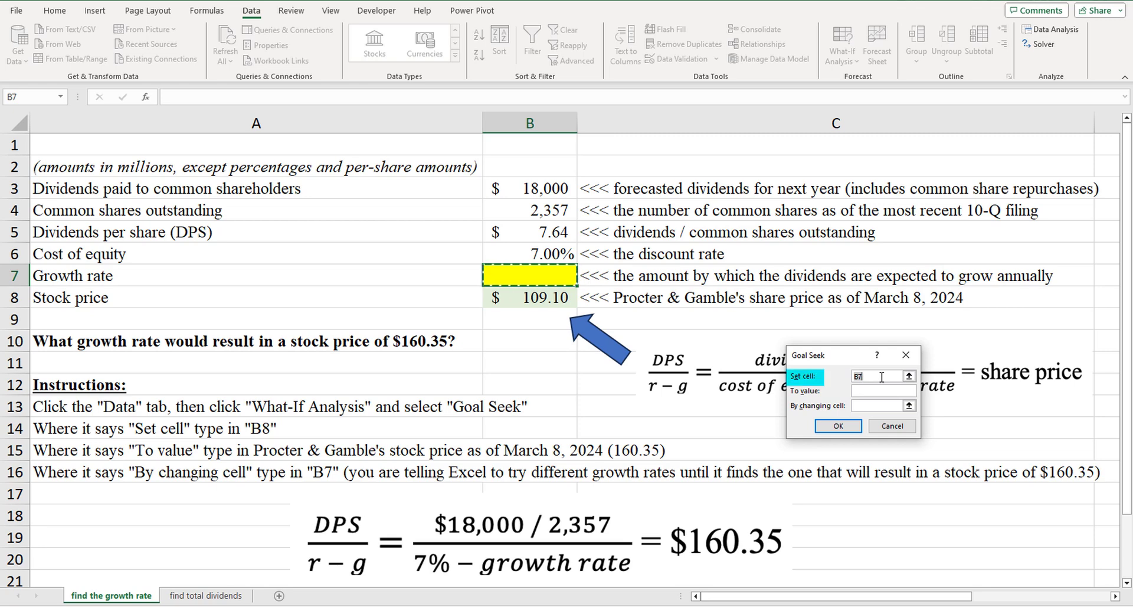
{"action": "left_click", "coordinate": [534, 297]}
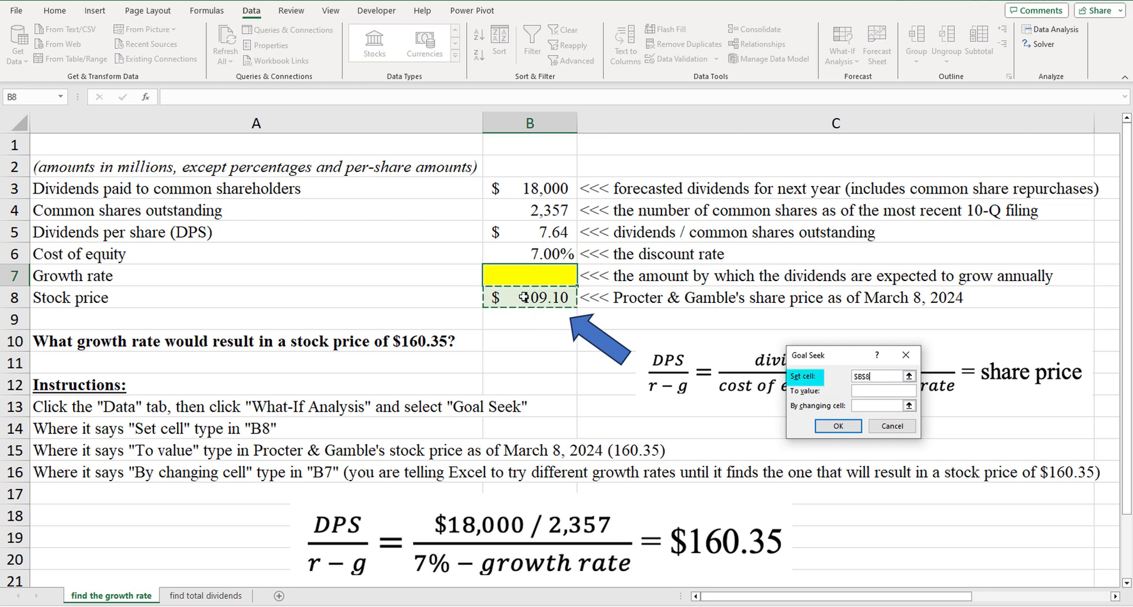
{"action": "left_click", "coordinate": [877, 391]}
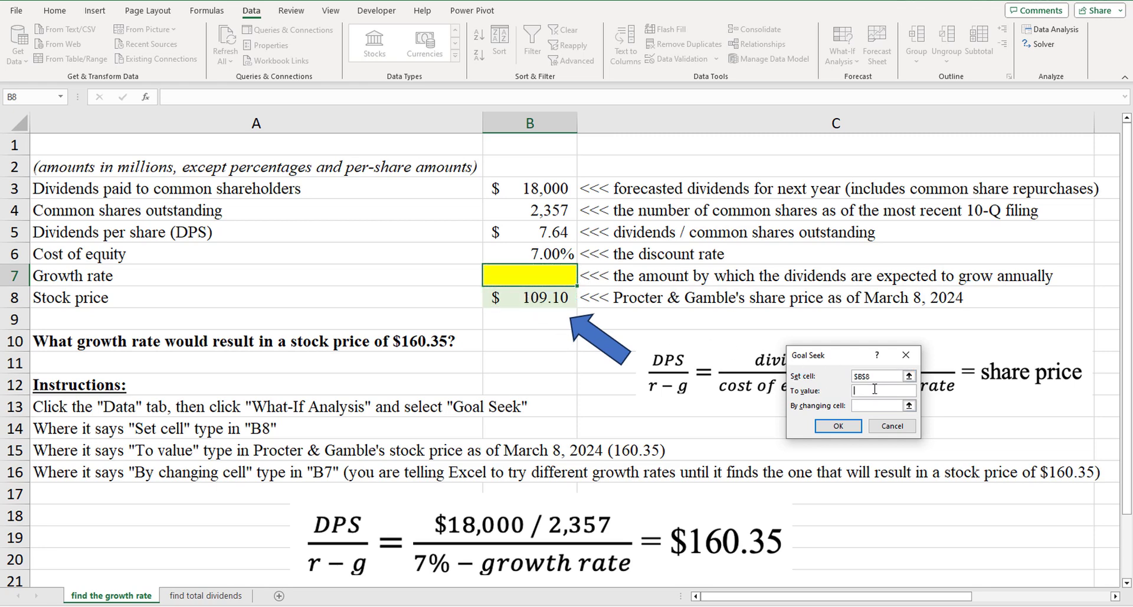
{"action": "type", "text": "160.35"}
{"action": "left_click", "coordinate": [542, 275]}
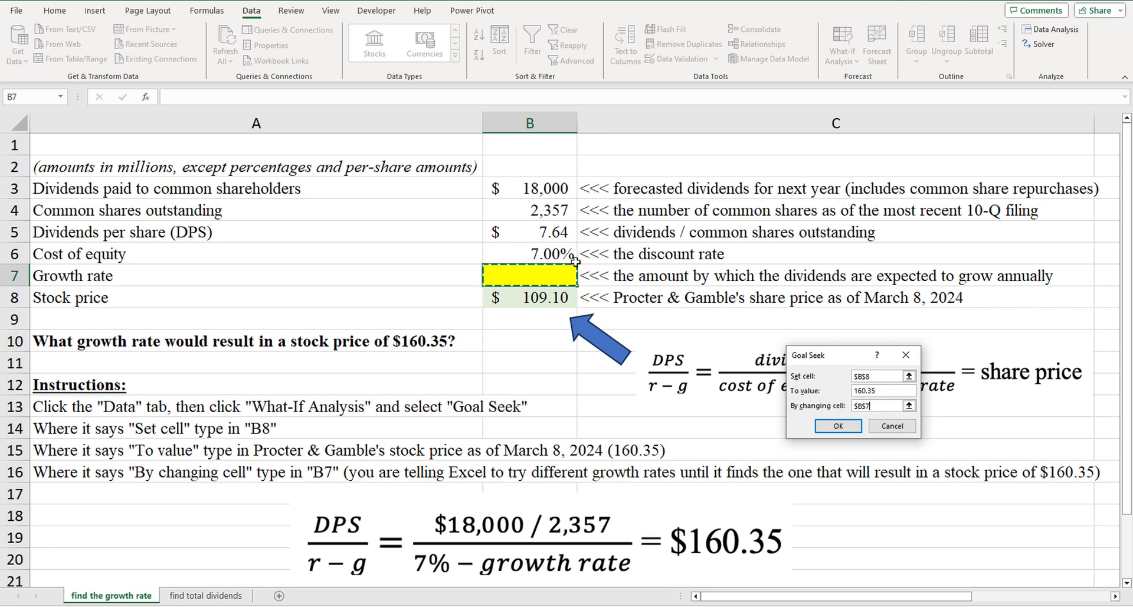
{"action": "left_click", "coordinate": [844, 427]}
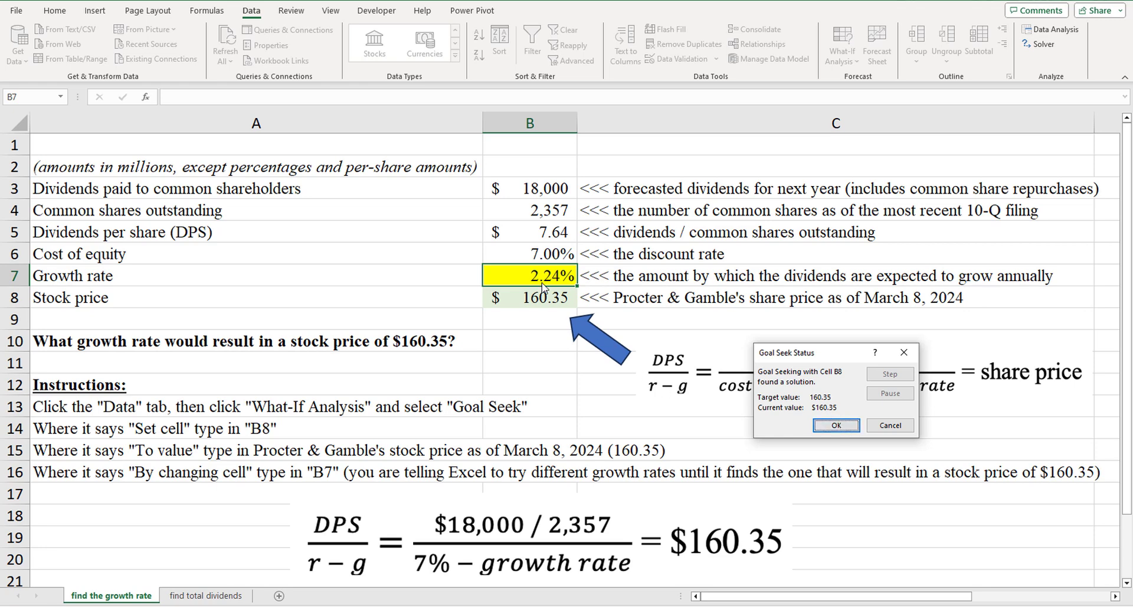
{"action": "left_click", "coordinate": [854, 425]}
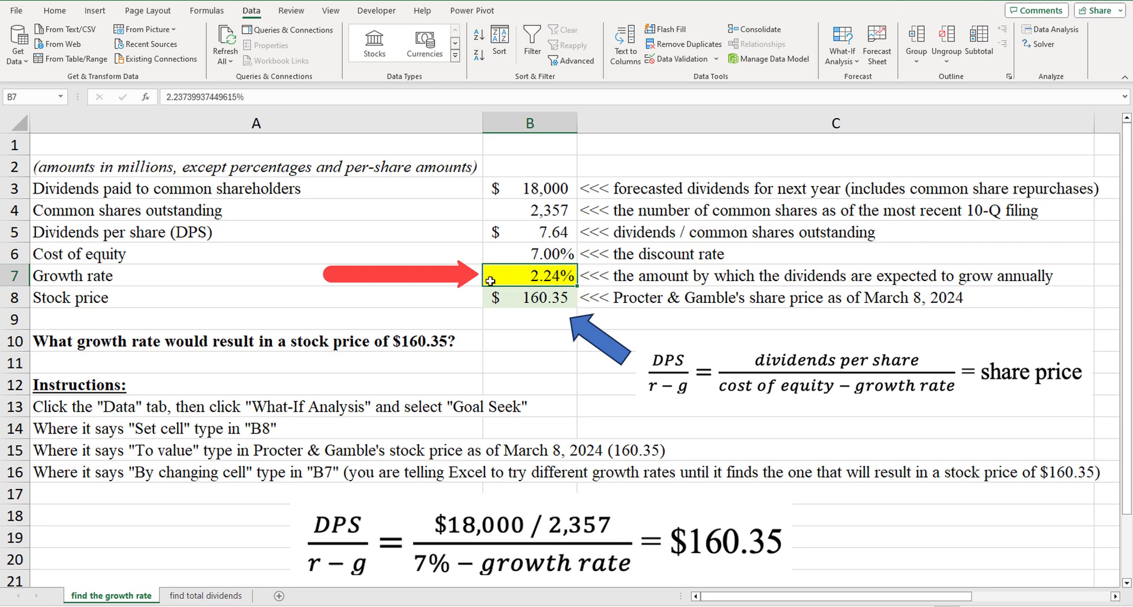
Examine the solved growth rate with dividends per share and cost of equity, and inspect the stock price formula in B8.
{"action": "key", "text": "Left"}
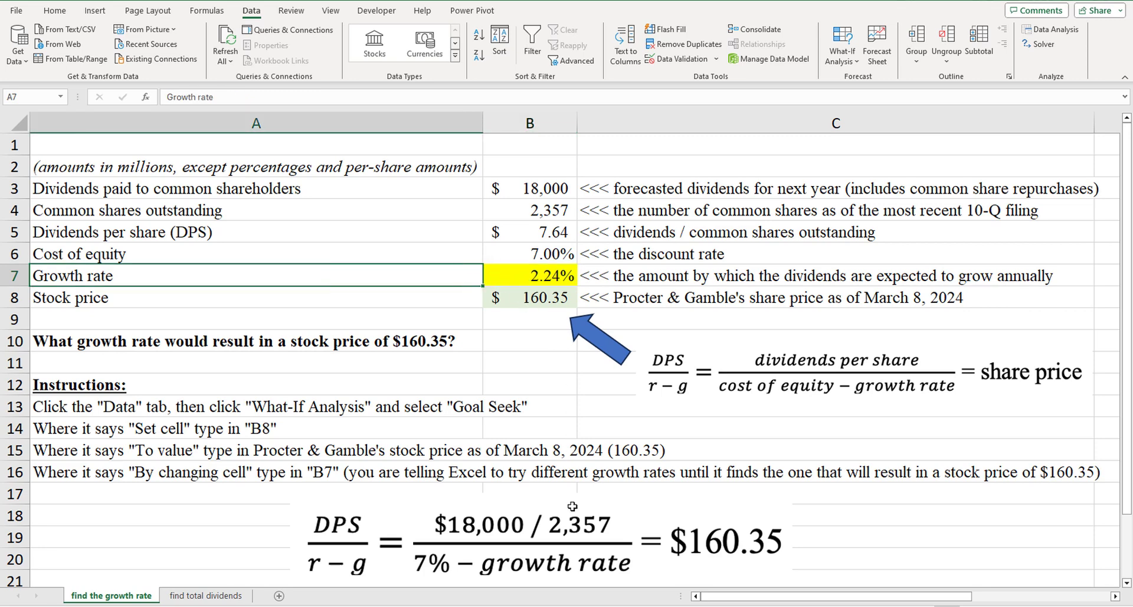
{"action": "left_click", "coordinate": [547, 237]}
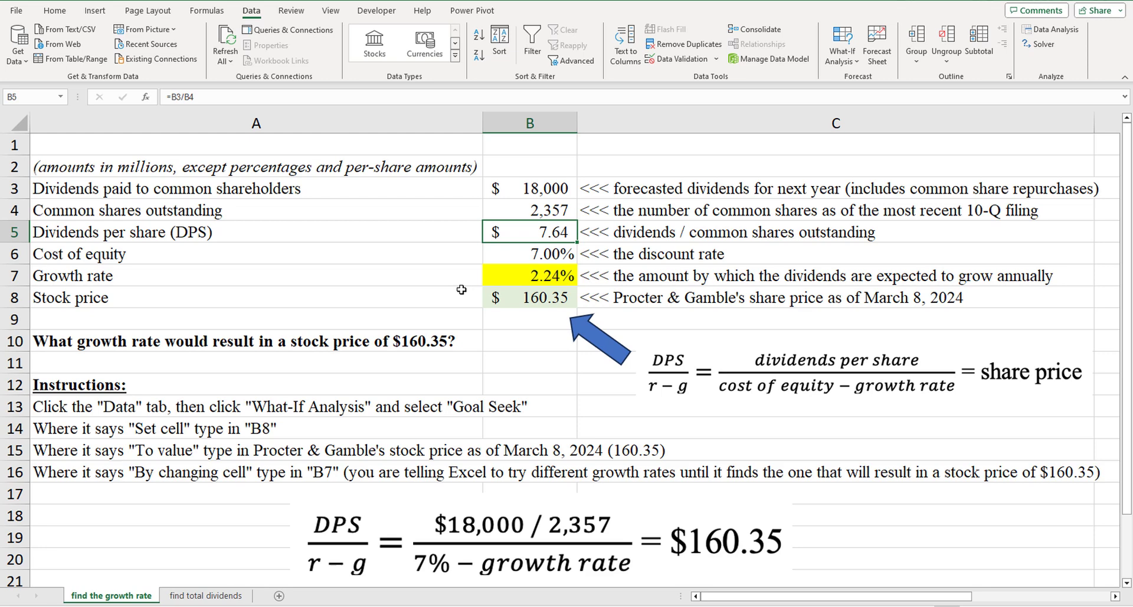
{"action": "left_click", "coordinate": [525, 255]}
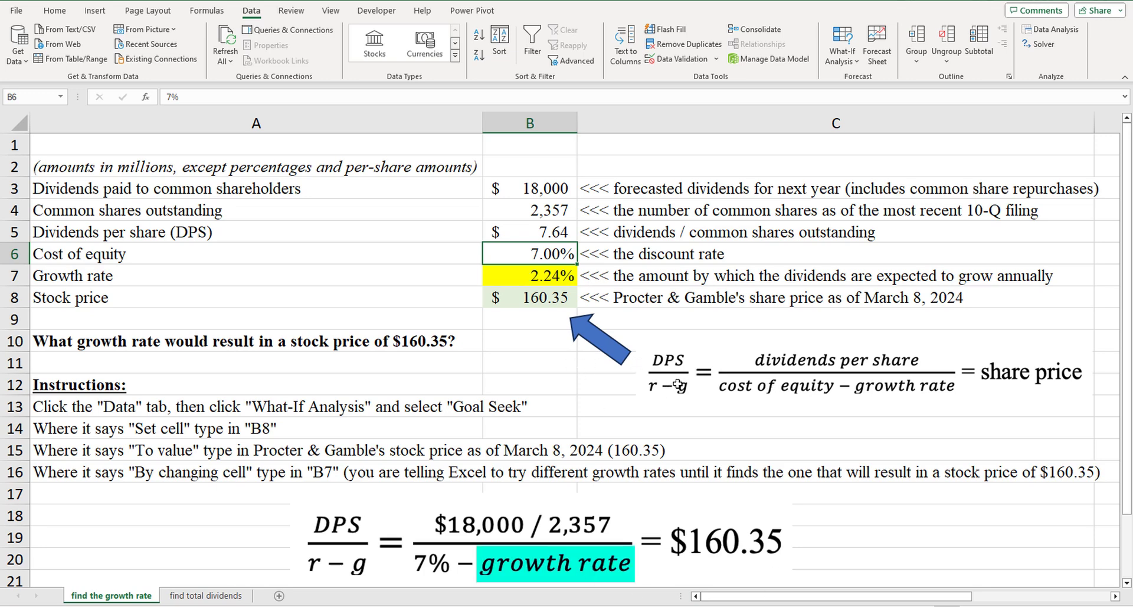
{"action": "left_click", "coordinate": [540, 276]}
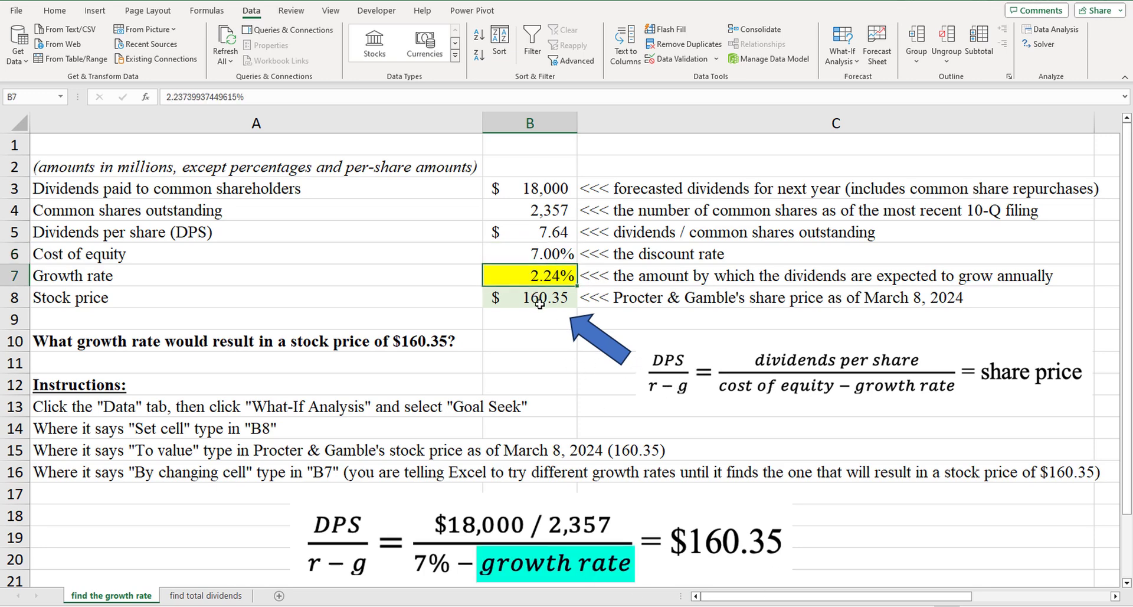
{"action": "left_click", "coordinate": [537, 298]}
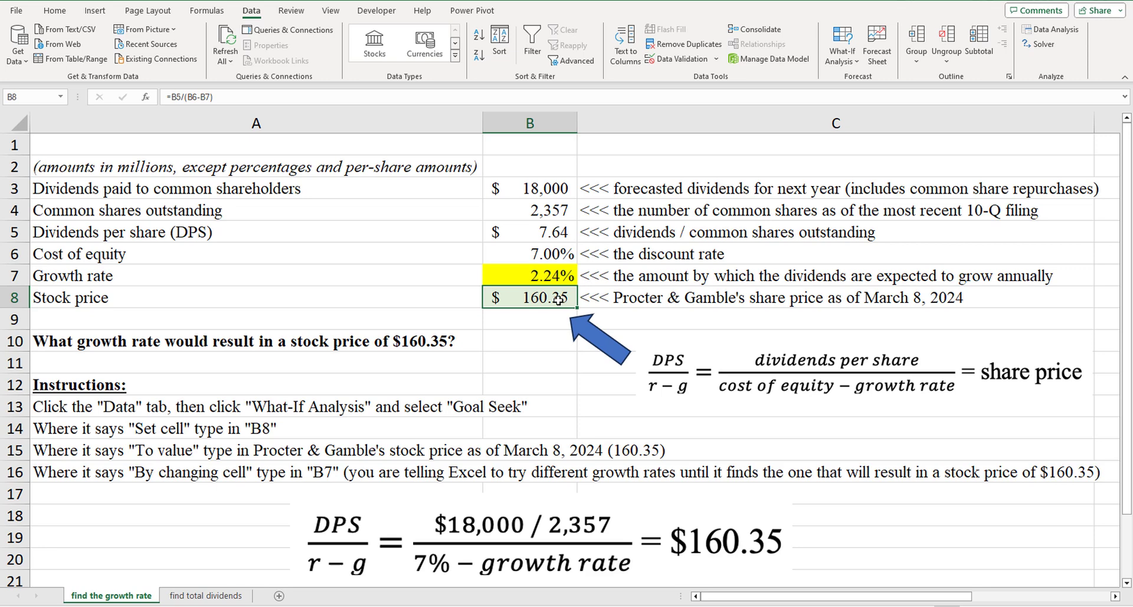
{"action": "left_click", "coordinate": [333, 97]}
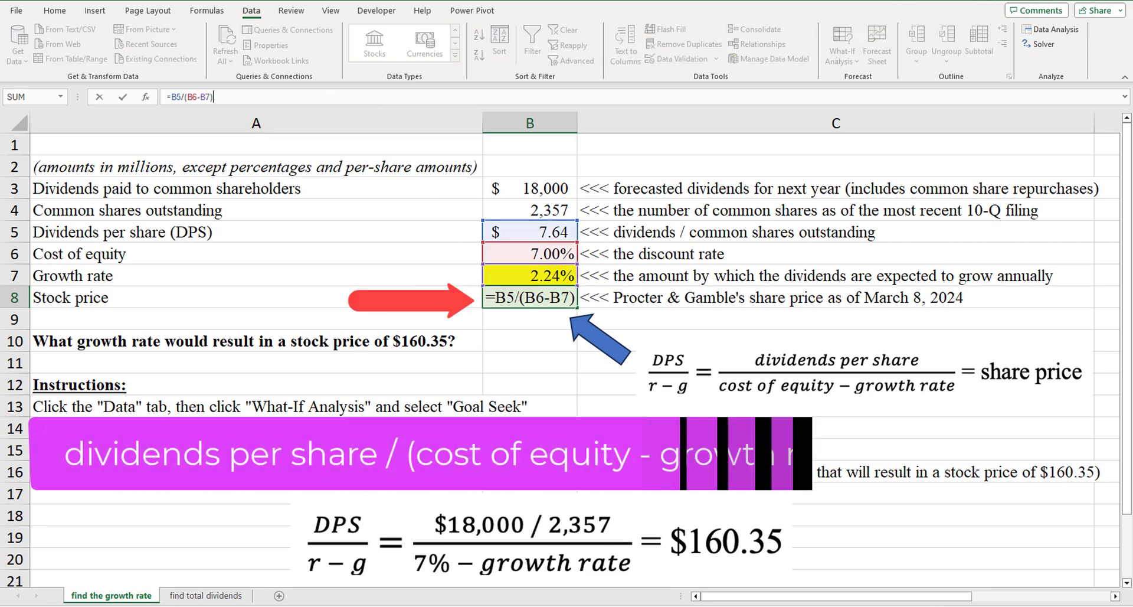
{"action": "left_click", "coordinate": [468, 292]}
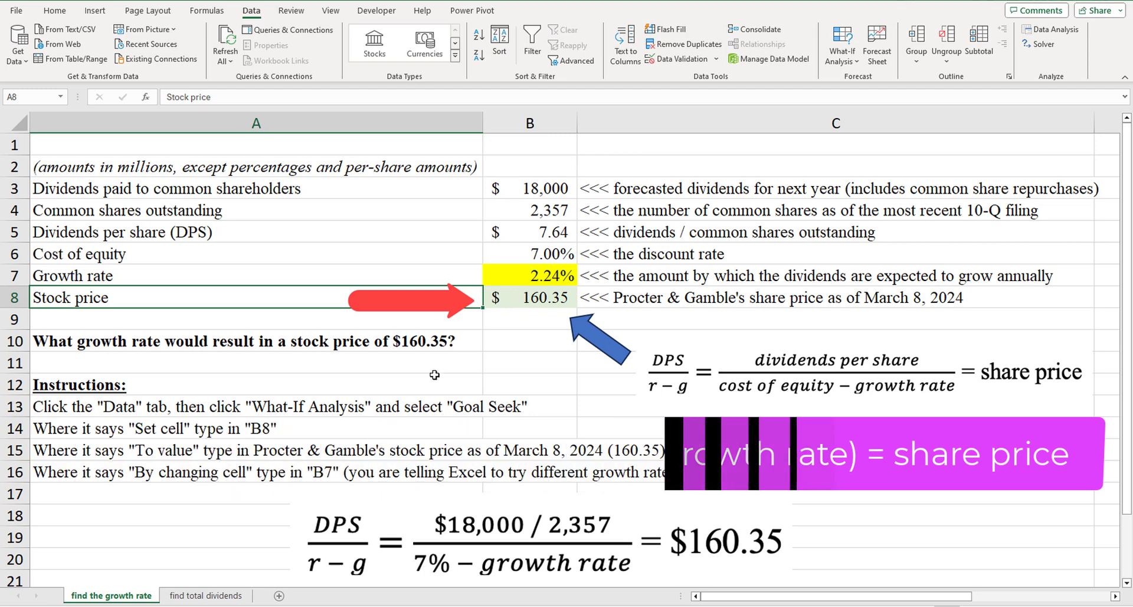
Switch to the "find total dividends" sheet and review its growth rate, cost of equity and worked share price equation.
{"action": "left_click", "coordinate": [231, 596]}
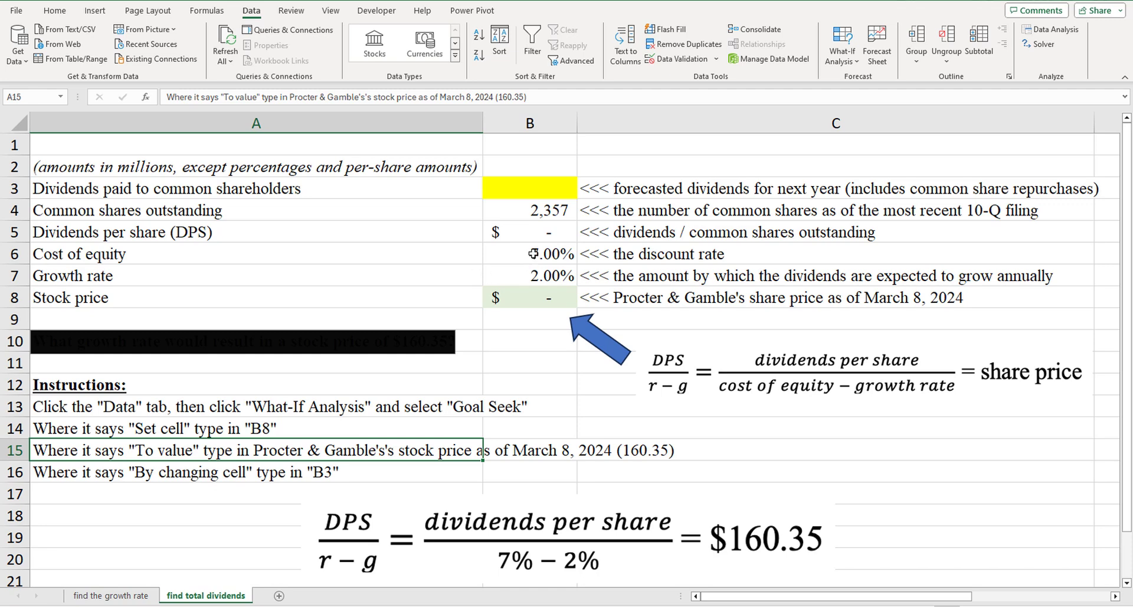
{"action": "left_click", "coordinate": [546, 275]}
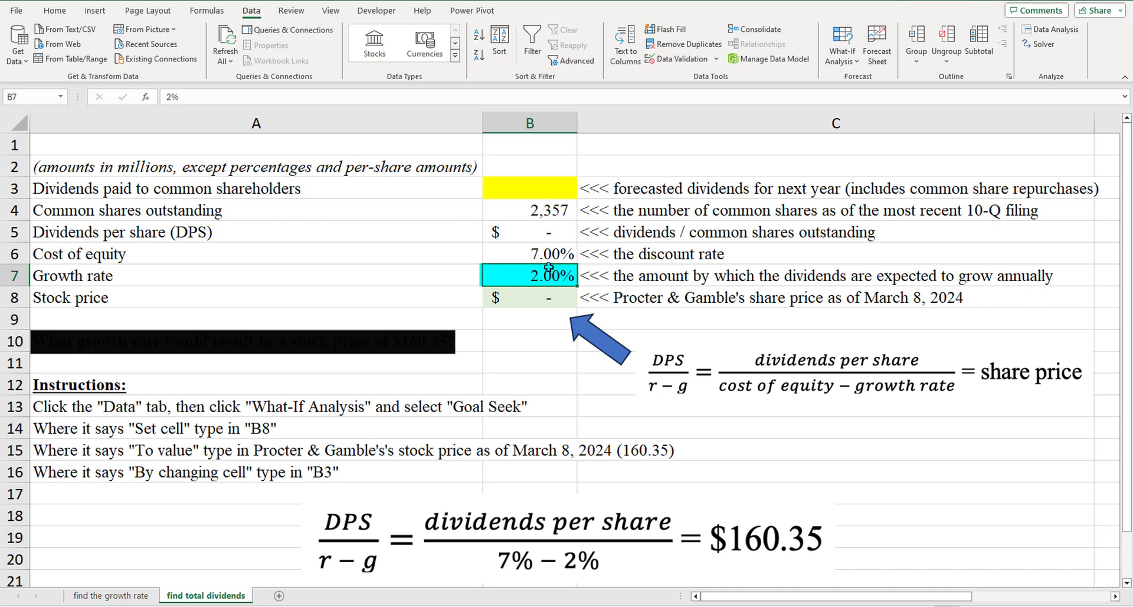
{"action": "left_click", "coordinate": [547, 256]}
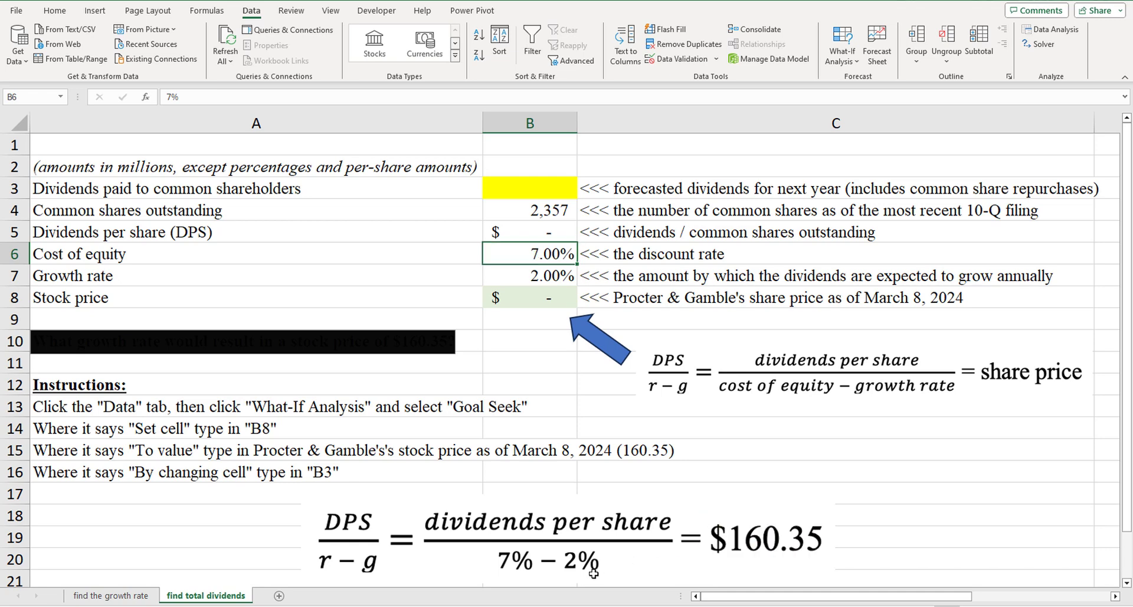
{"action": "left_click", "coordinate": [627, 546]}
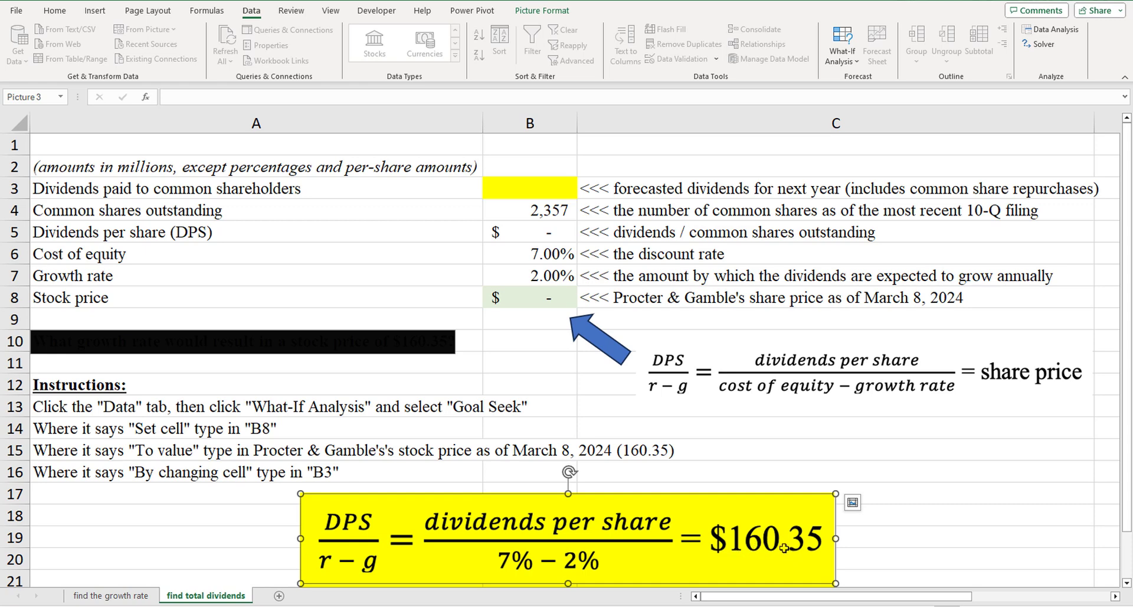
{"action": "key", "text": "ctrl+z"}
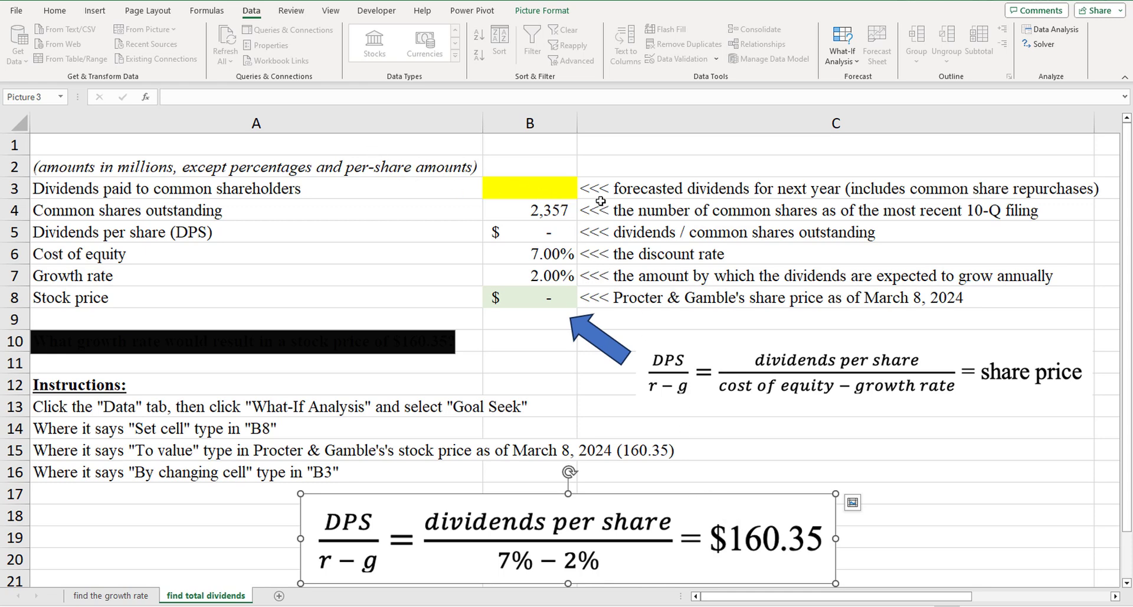
Run Goal Seek to set the stock price in B8 to 160.35 by changing the total dividends in B3, and keep the solution.
{"action": "left_click", "coordinate": [55, 11]}
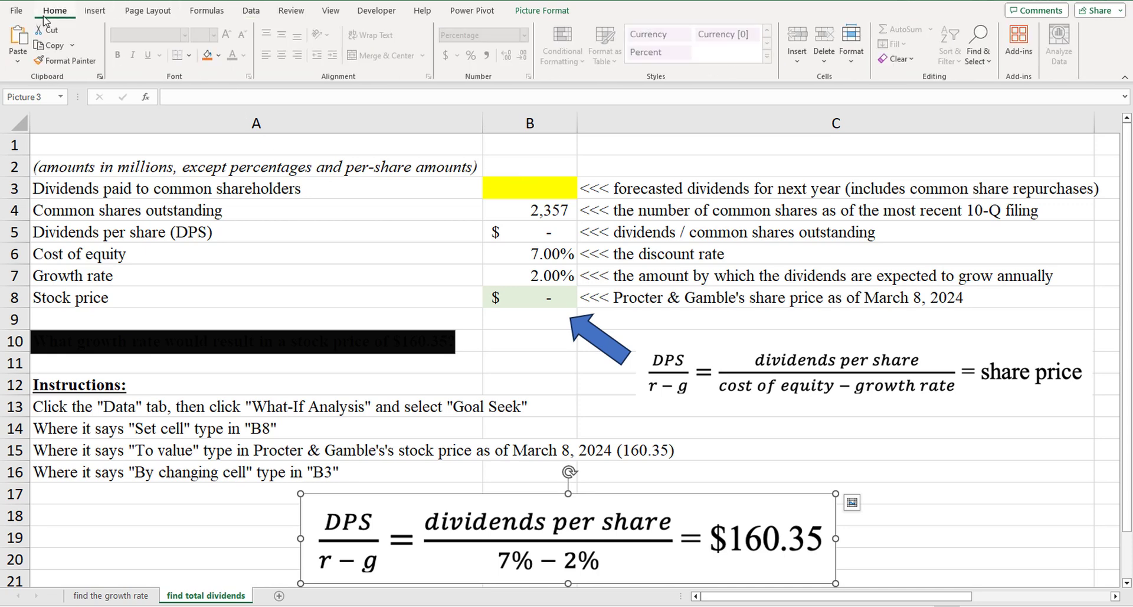
{"action": "left_click", "coordinate": [251, 12]}
{"action": "left_click", "coordinate": [392, 316]}
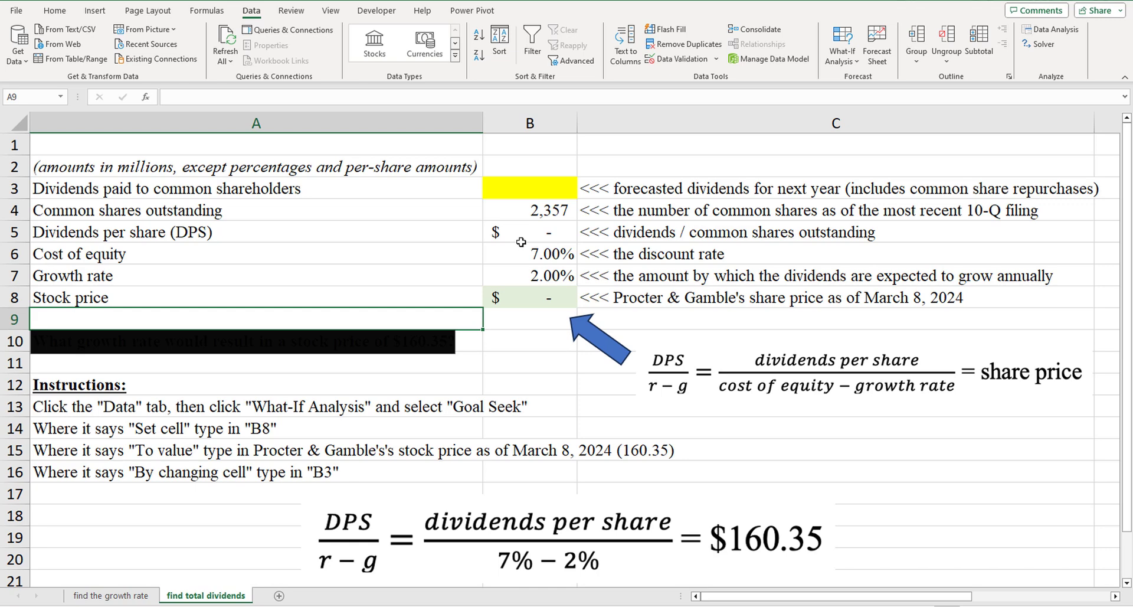
{"action": "left_click", "coordinate": [848, 62]}
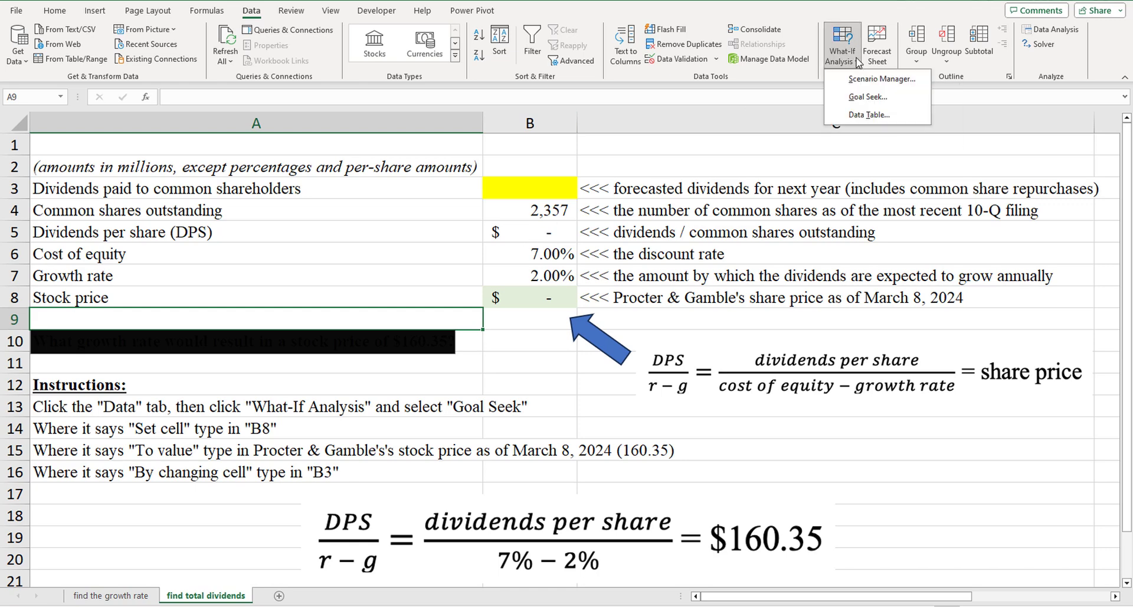
{"action": "left_click", "coordinate": [870, 98]}
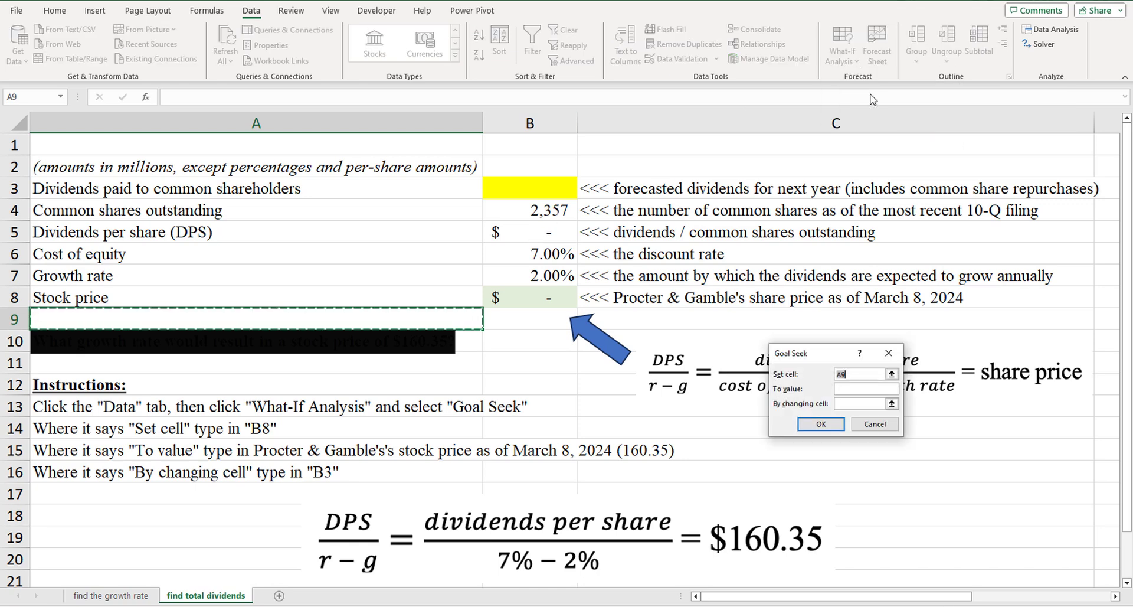
{"action": "left_click", "coordinate": [549, 300]}
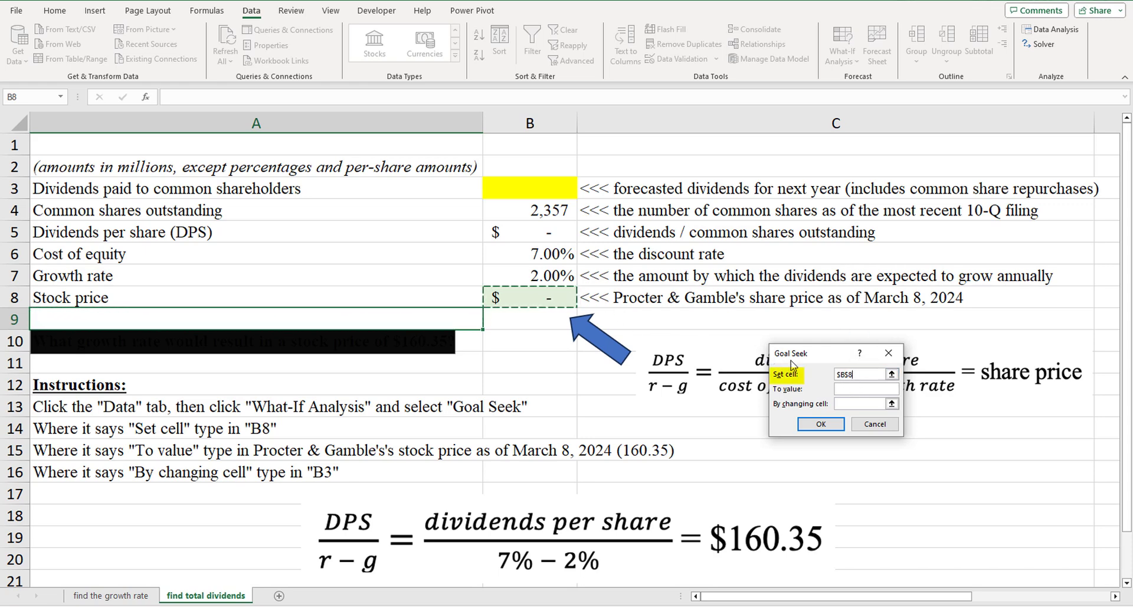
{"action": "left_click", "coordinate": [857, 387]}
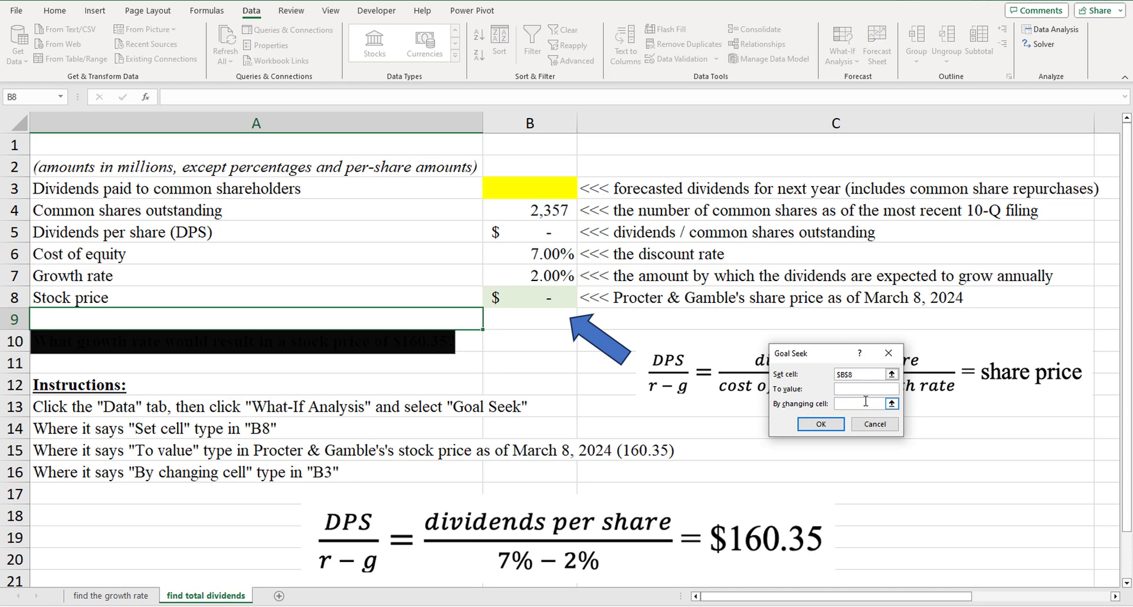
{"action": "type", "text": "160.35"}
{"action": "left_click", "coordinate": [538, 188]}
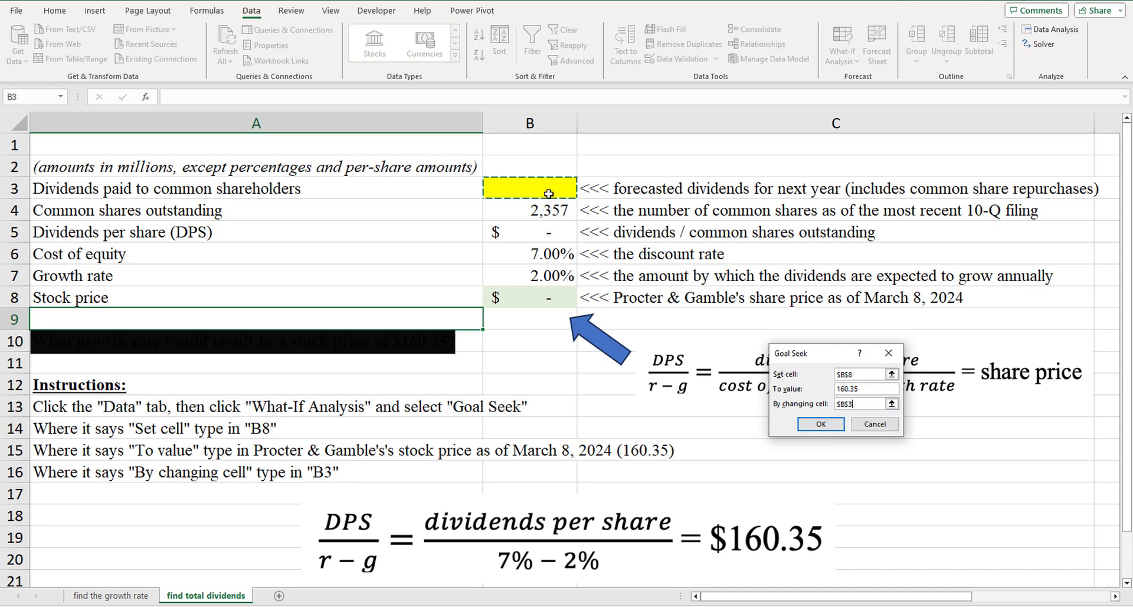
{"action": "left_click", "coordinate": [826, 425]}
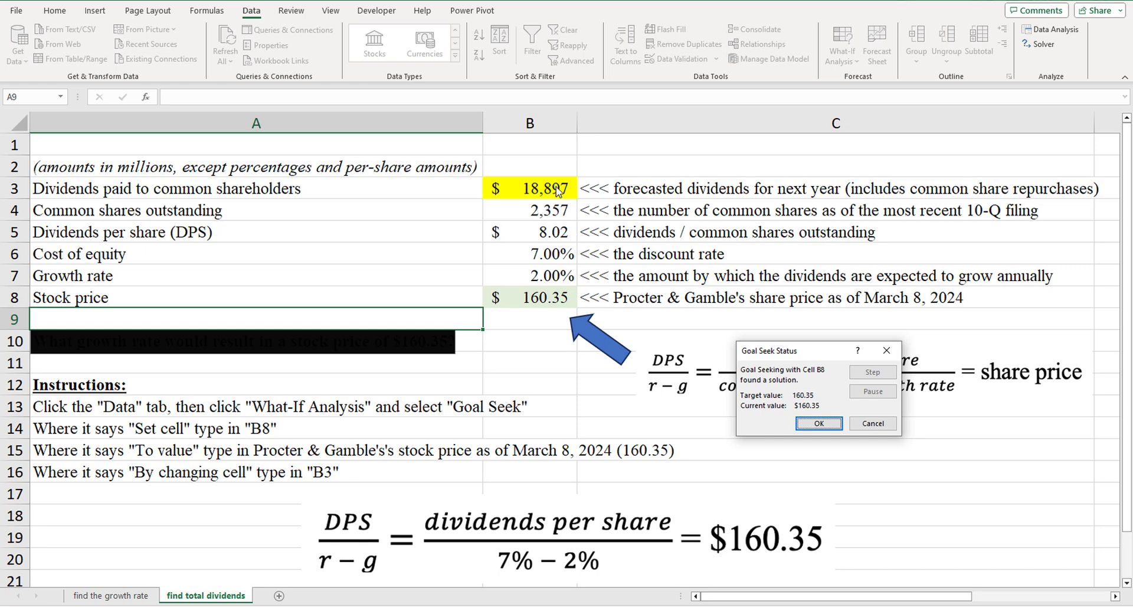
{"action": "left_click", "coordinate": [806, 425]}
Examine the solved total dividends, the cost of equity and growth rate, and the formulas for dividends per share and stock price.
{"action": "left_click", "coordinate": [521, 192]}
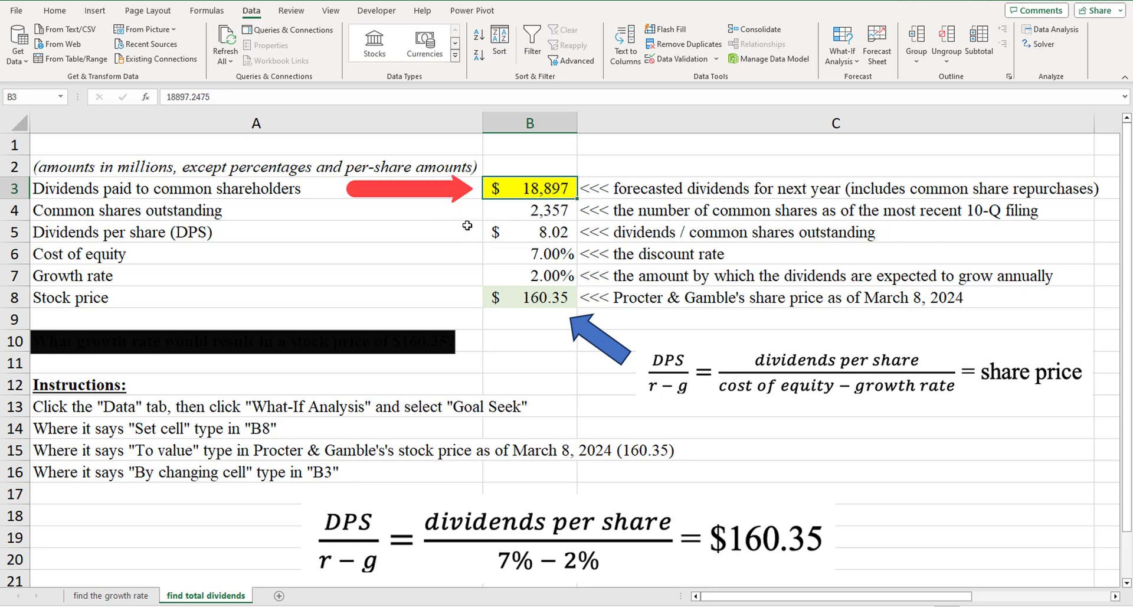
{"action": "left_click", "coordinate": [524, 227]}
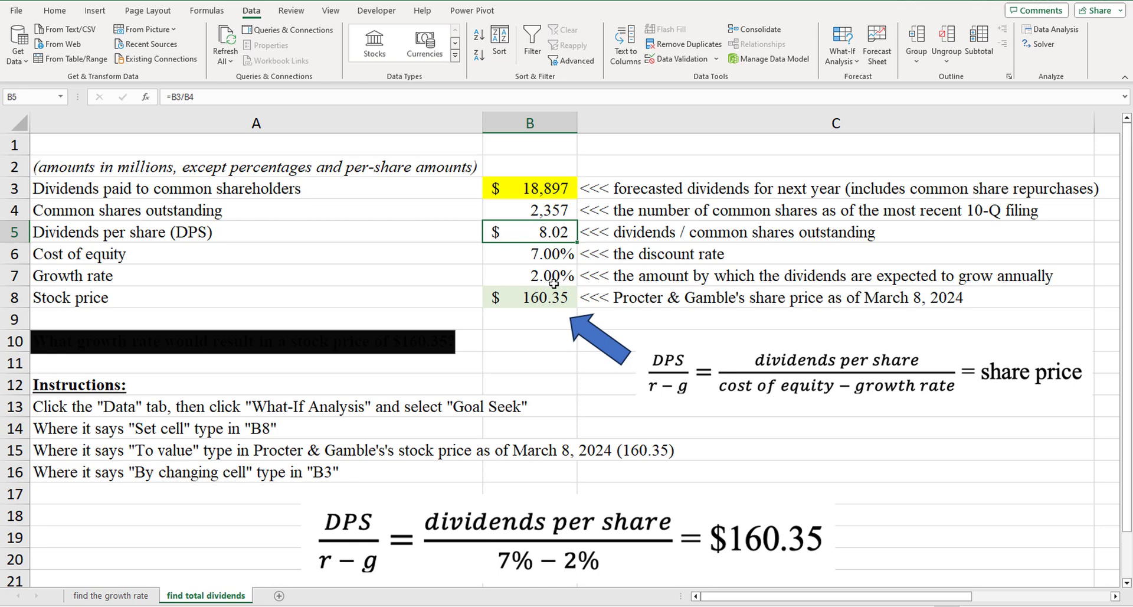
{"action": "left_click", "coordinate": [549, 301]}
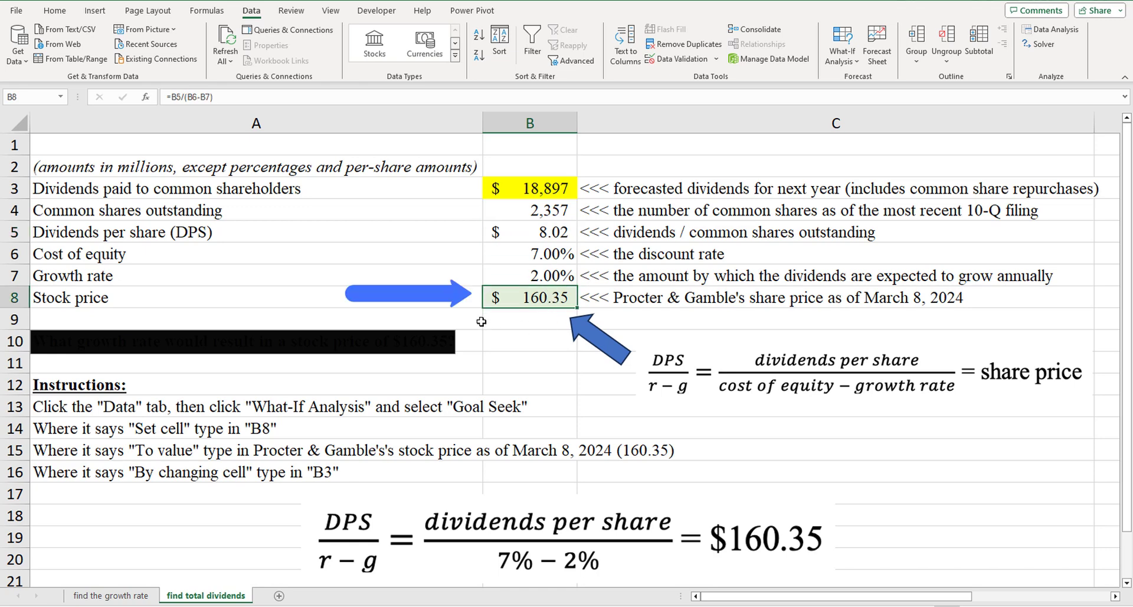
{"action": "left_click", "coordinate": [543, 257]}
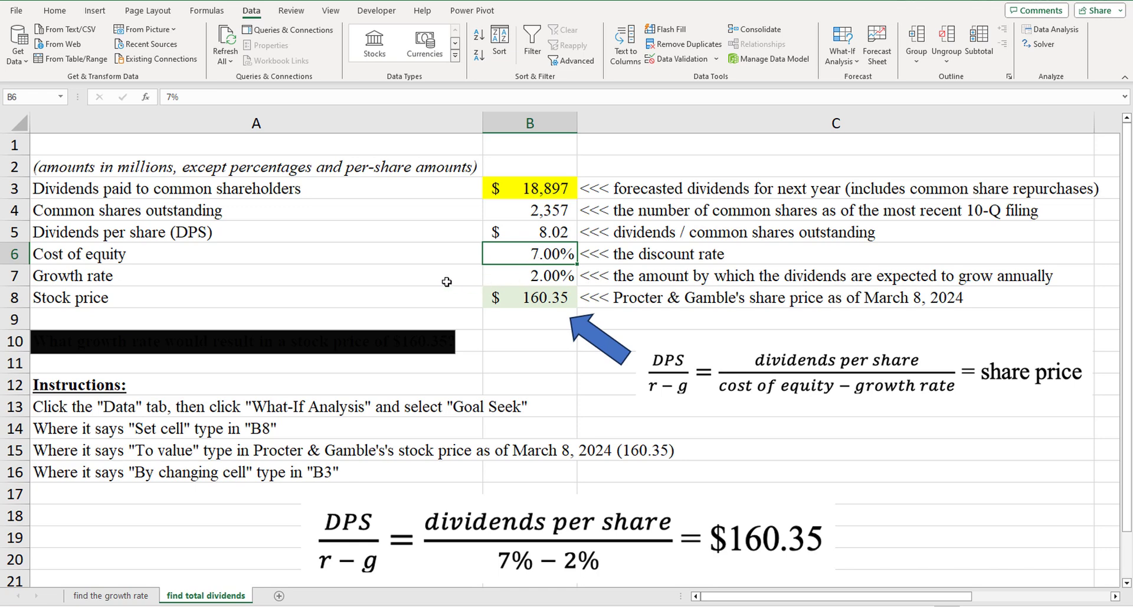
{"action": "left_click", "coordinate": [517, 275]}
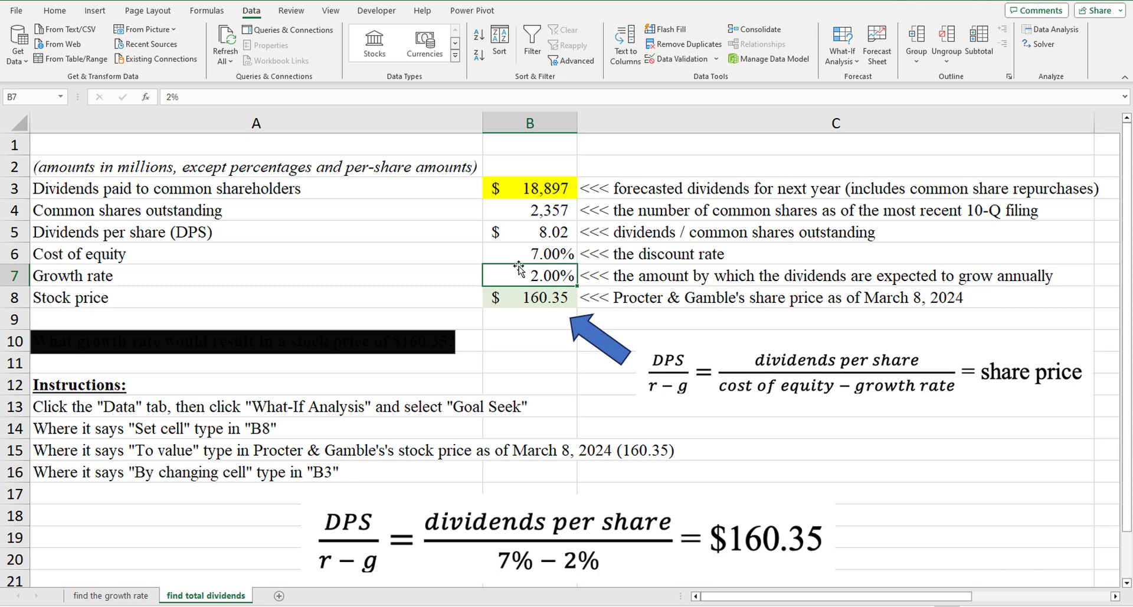
{"action": "left_click", "coordinate": [534, 236]}
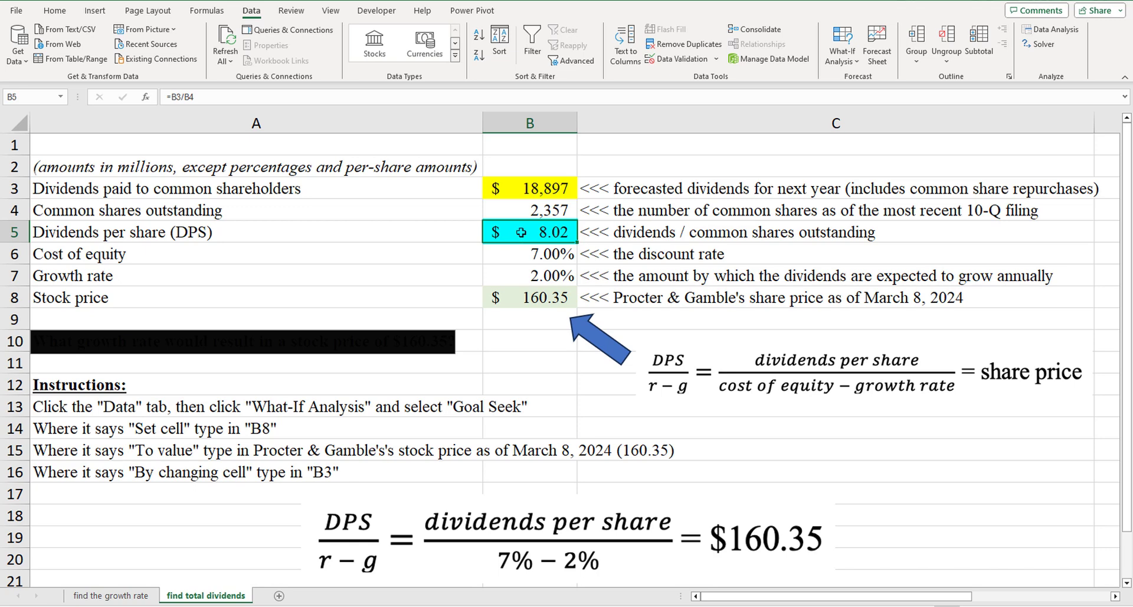
{"action": "left_click", "coordinate": [550, 295]}
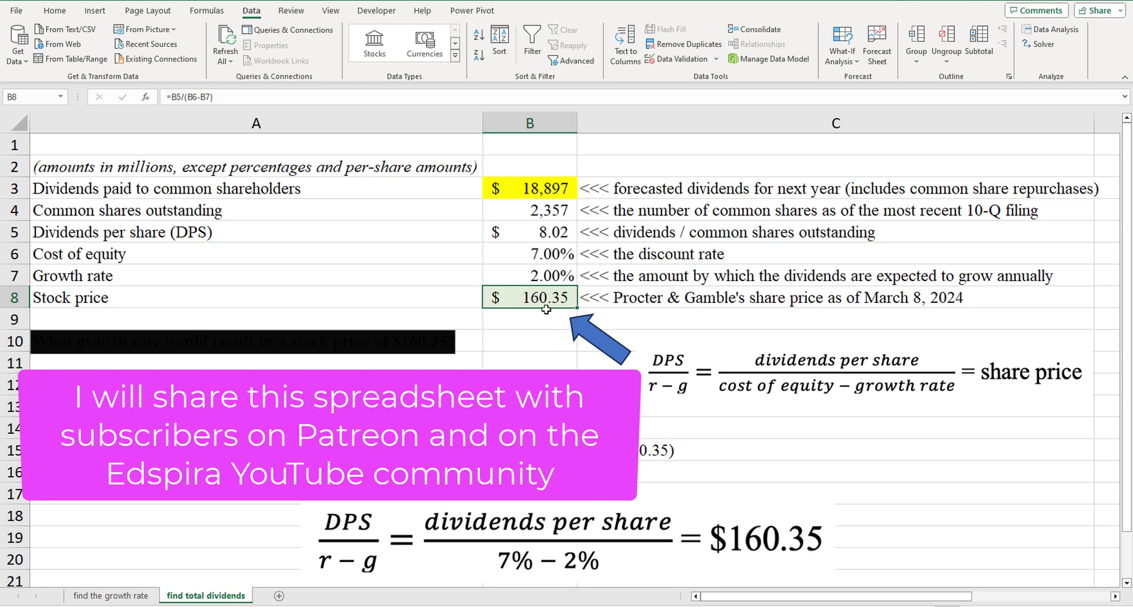
{"action": "left_click", "coordinate": [542, 237]}
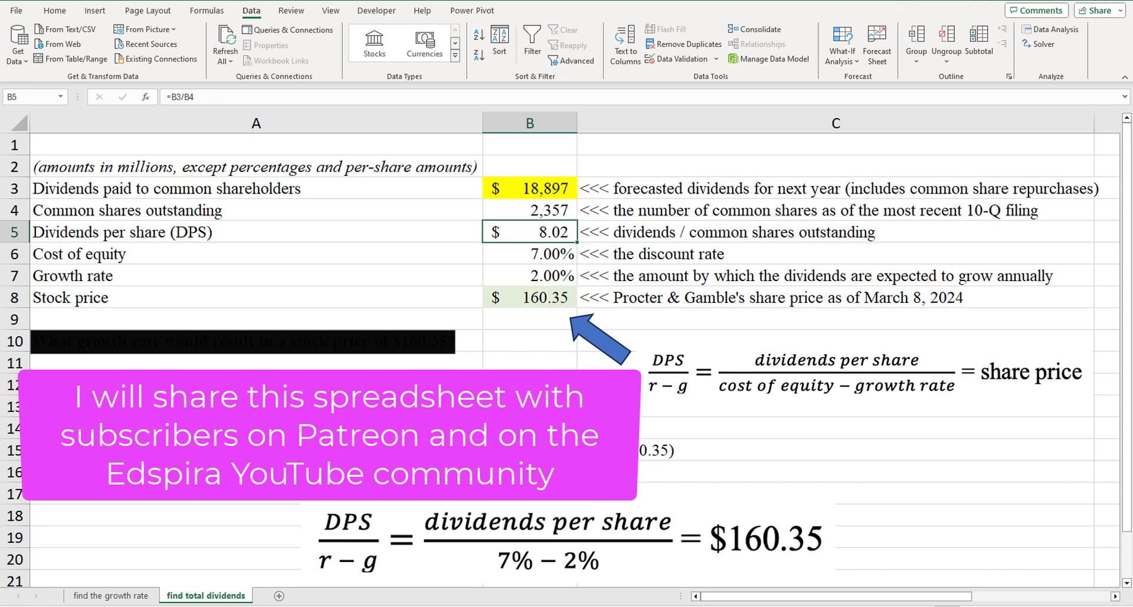